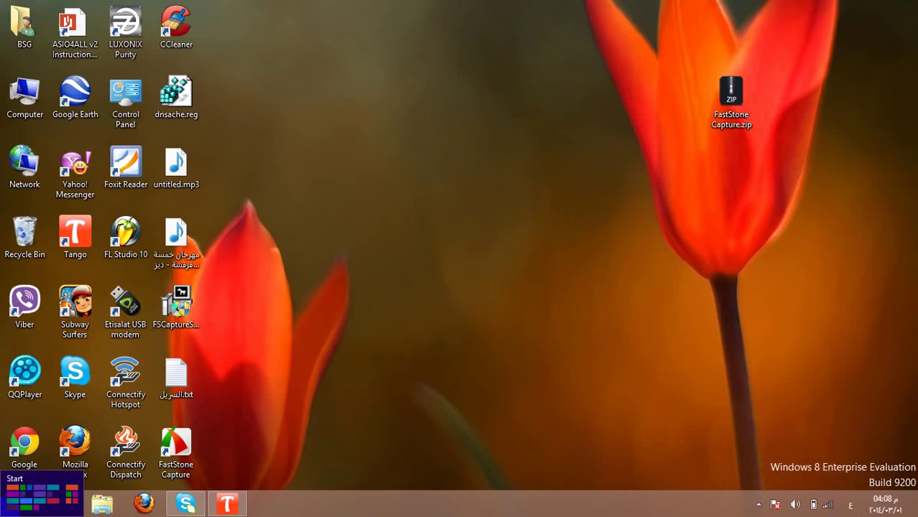
Find the Run app from the Start screen, open it, and move its dialog to the middle of the desktop
{"action": "left_click", "coordinate": [4, 506]}
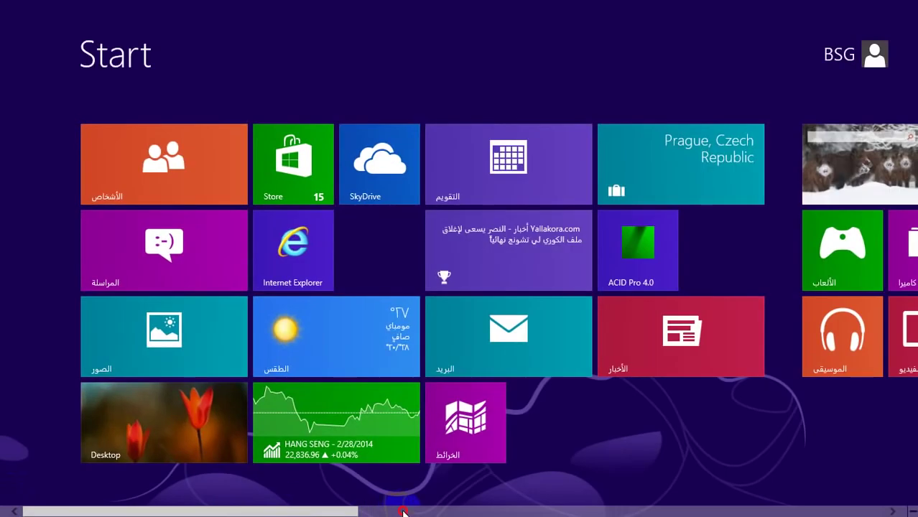
{"action": "left_click", "coordinate": [405, 511]}
{"action": "left_click", "coordinate": [688, 511]}
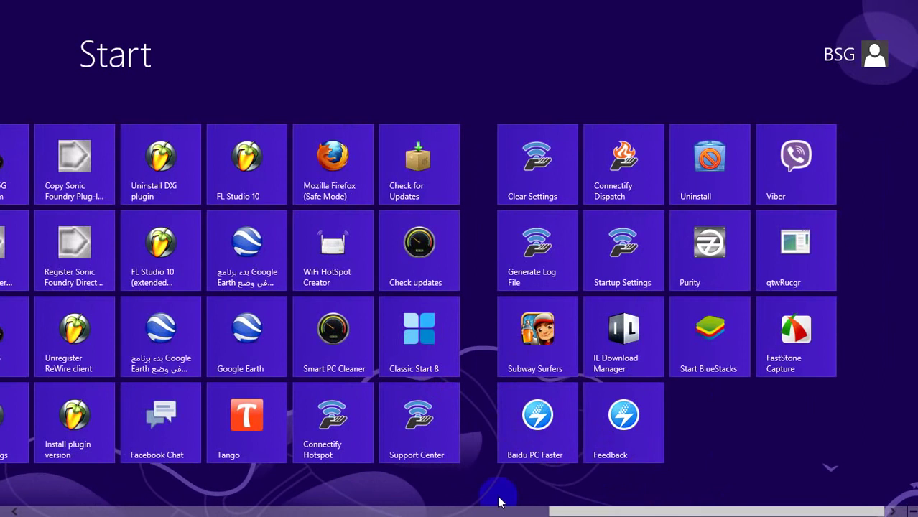
{"action": "type", "text": "run"}
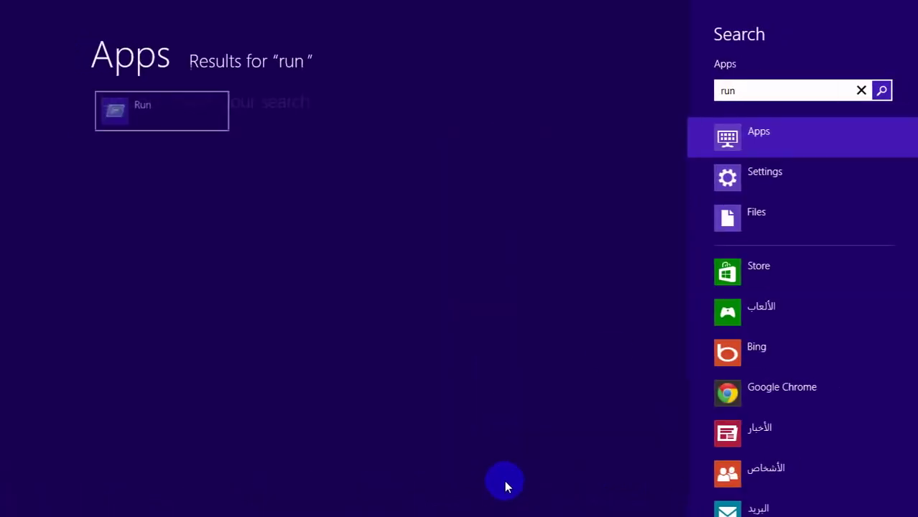
{"action": "left_click", "coordinate": [93, 112]}
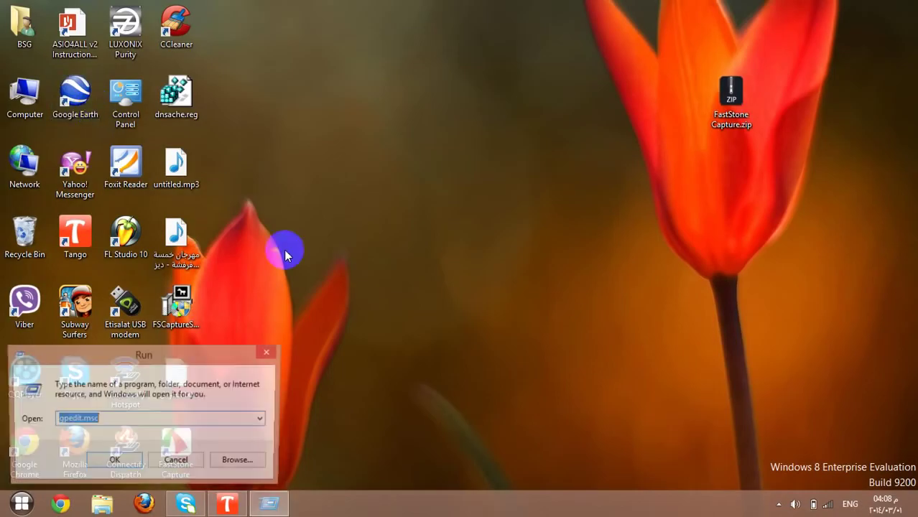
{"action": "left_click_drag", "start_coordinate": [126, 355], "coordinate": [398, 202]}
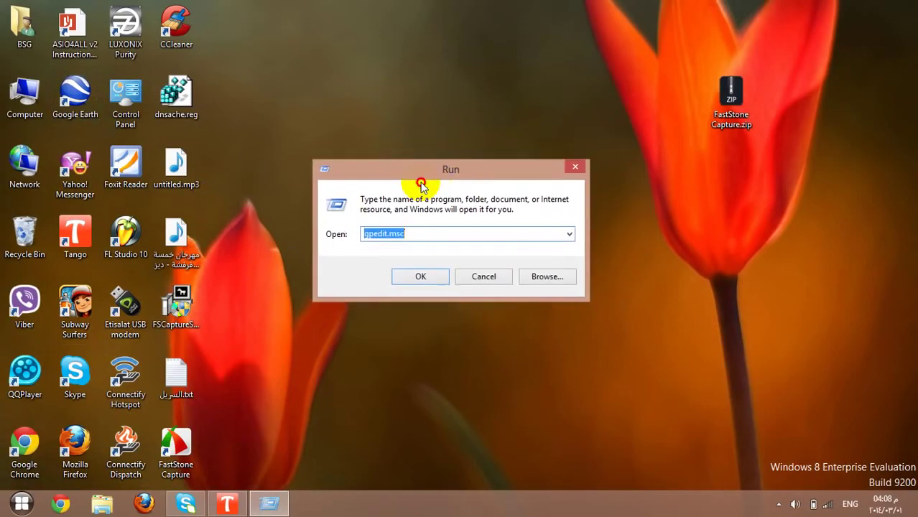
Launch the Local Group Policy Editor by running gpedit.msc
{"action": "left_click", "coordinate": [404, 250]}
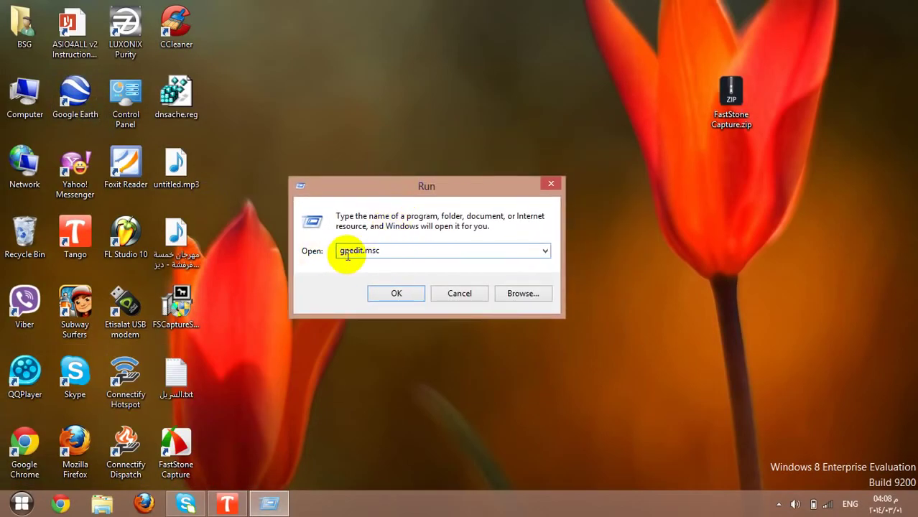
{"action": "left_click_drag", "start_coordinate": [396, 250], "coordinate": [334, 250]}
{"action": "left_click", "coordinate": [388, 249]}
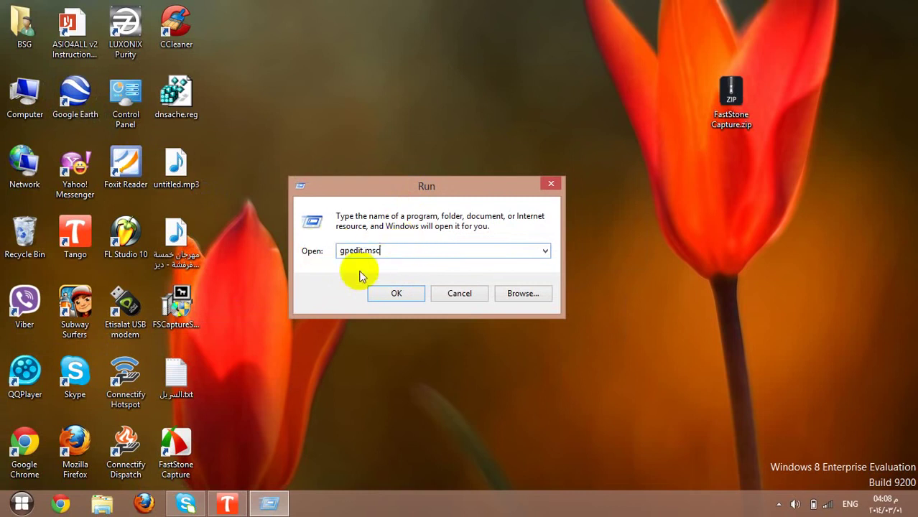
{"action": "left_click", "coordinate": [395, 294]}
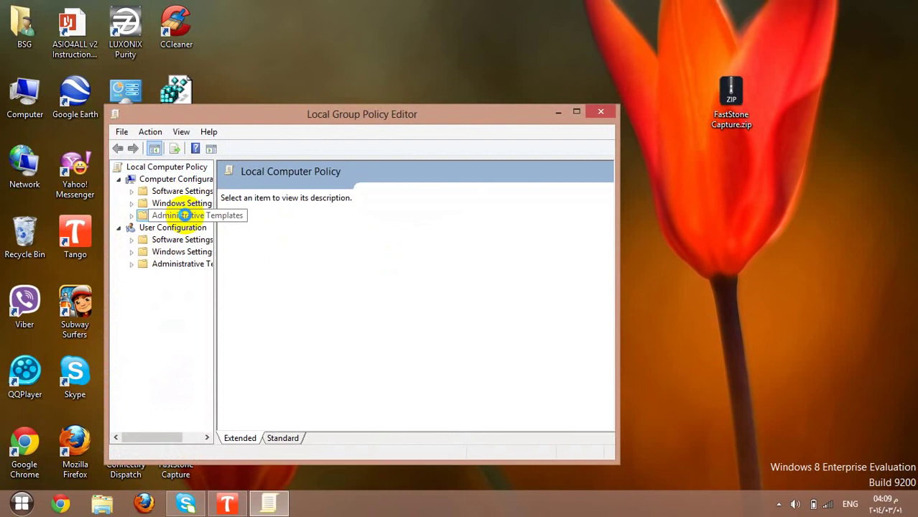
Open the QoS Packet Scheduler folder under Computer Configuration, Administrative Templates, Network
{"action": "left_click", "coordinate": [185, 215]}
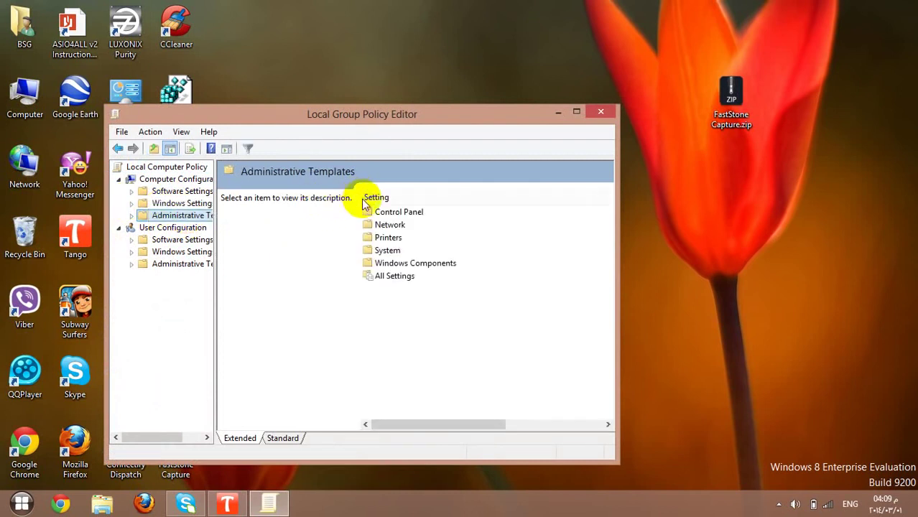
{"action": "double_click", "coordinate": [380, 225]}
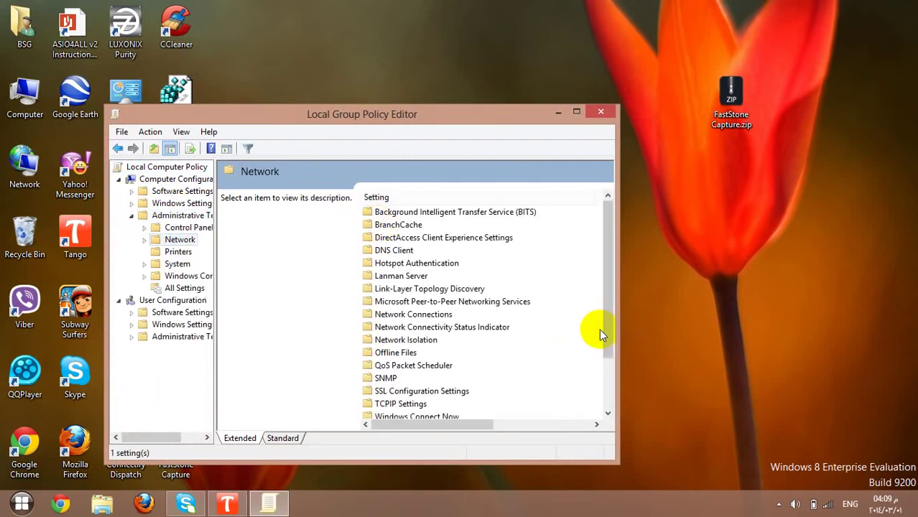
{"action": "left_click_drag", "start_coordinate": [602, 330], "coordinate": [596, 347]}
{"action": "left_click", "coordinate": [424, 344]}
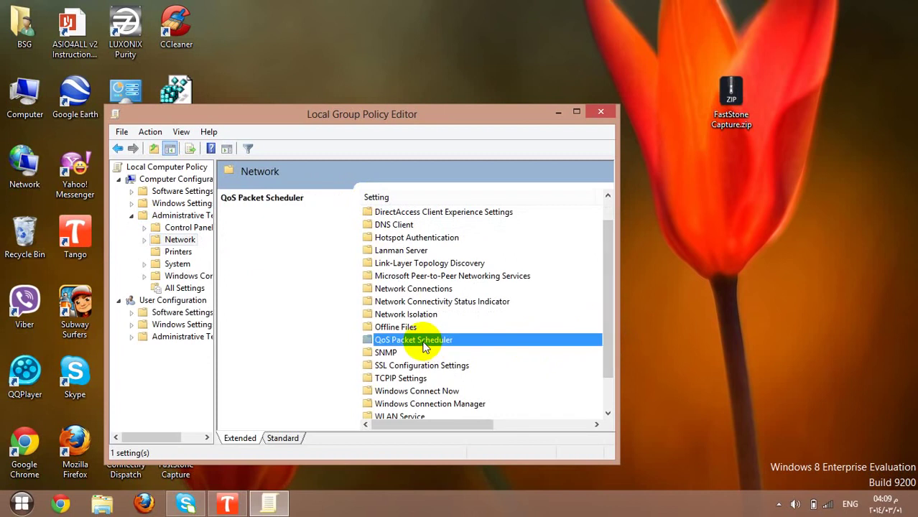
{"action": "double_click", "coordinate": [424, 341]}
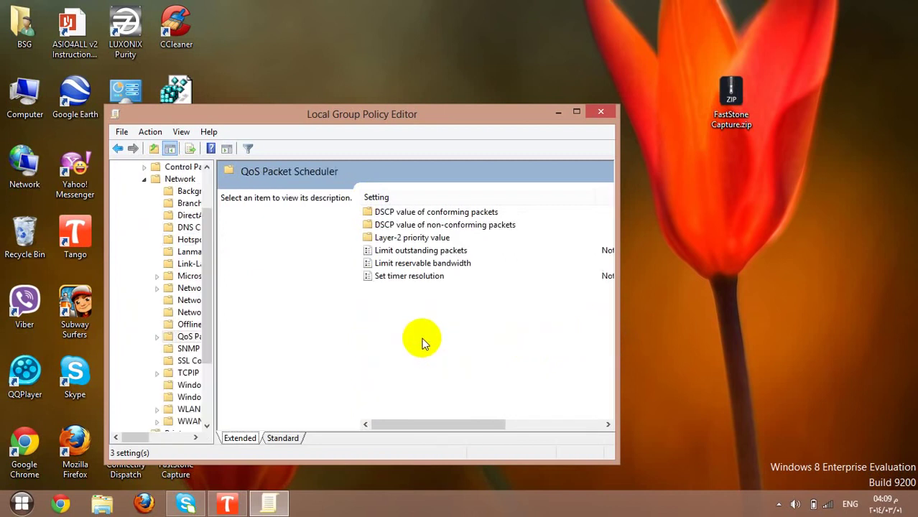
Go back to the Network policy folder and reopen QoS Packet Scheduler
{"action": "left_click", "coordinate": [119, 148]}
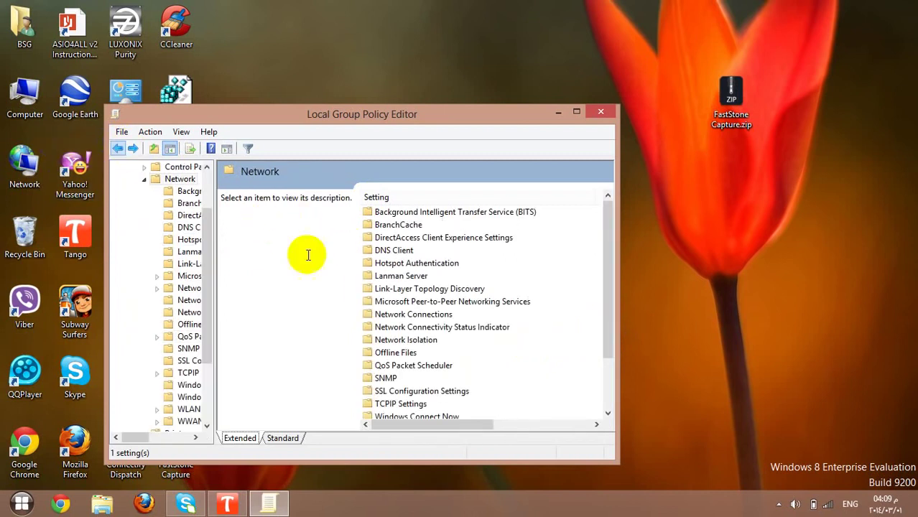
{"action": "left_click", "coordinate": [416, 366]}
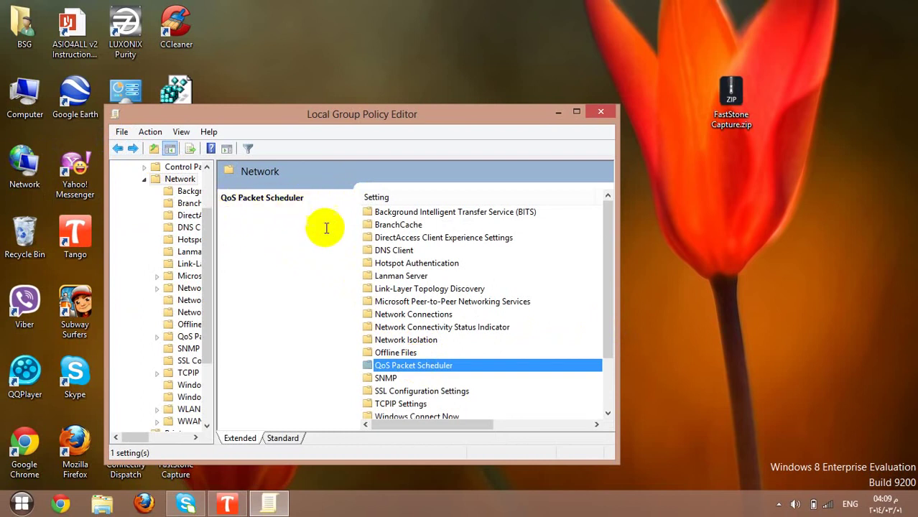
{"action": "double_click", "coordinate": [394, 367]}
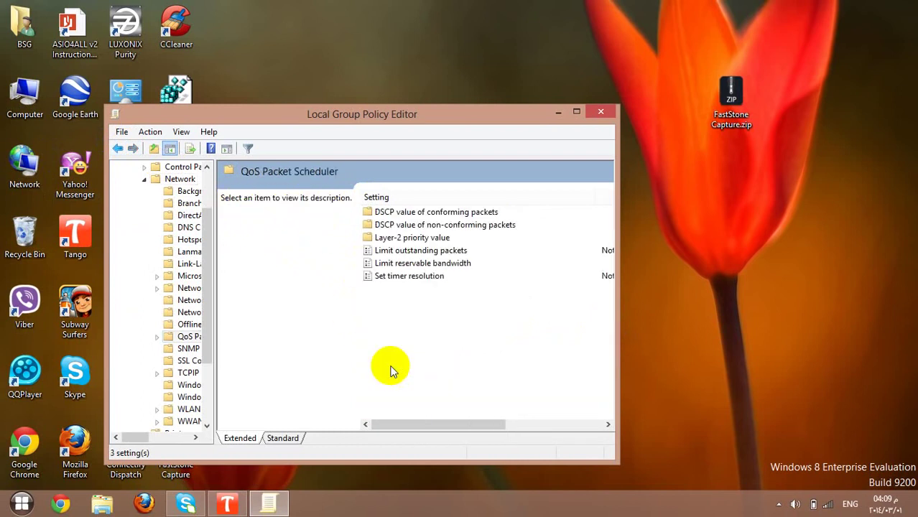
Apply the Limit reservable bandwidth policy as Enabled with a 100% bandwidth limit, and close the policy editor
{"action": "left_click", "coordinate": [387, 266]}
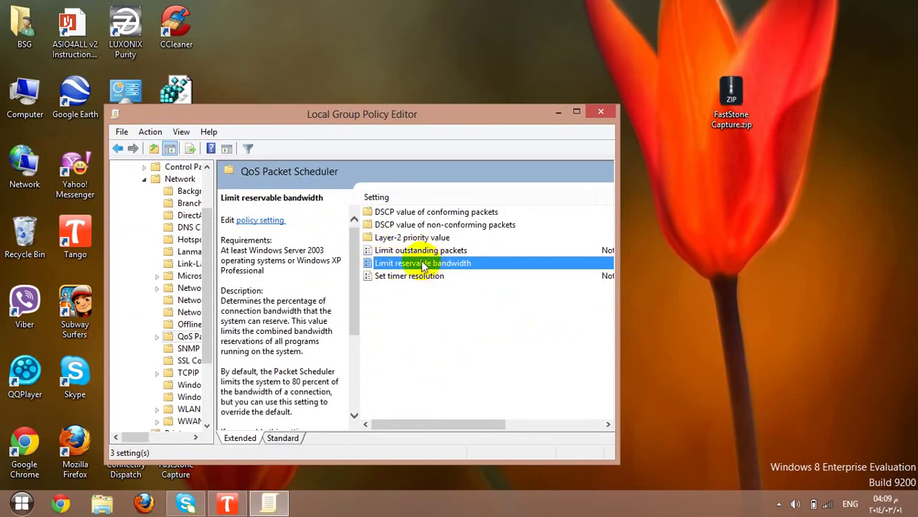
{"action": "double_click", "coordinate": [479, 259]}
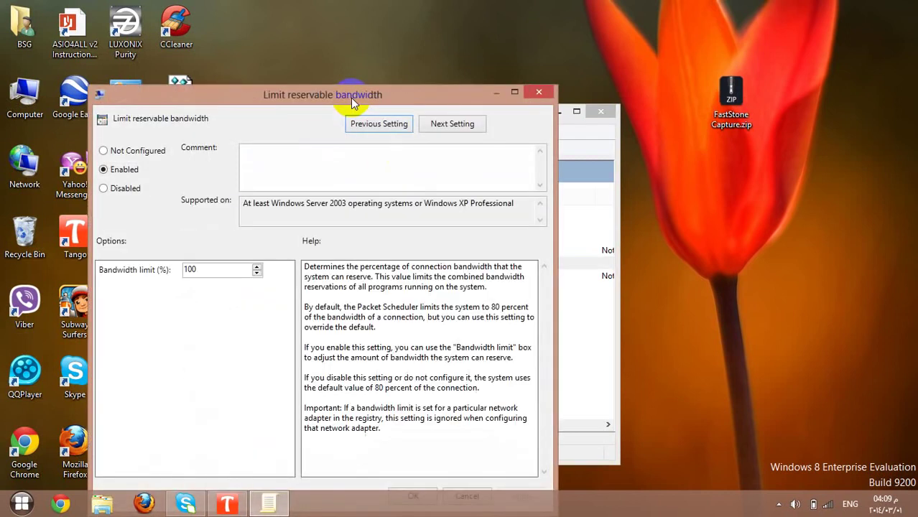
{"action": "left_click_drag", "start_coordinate": [351, 98], "coordinate": [392, 31]}
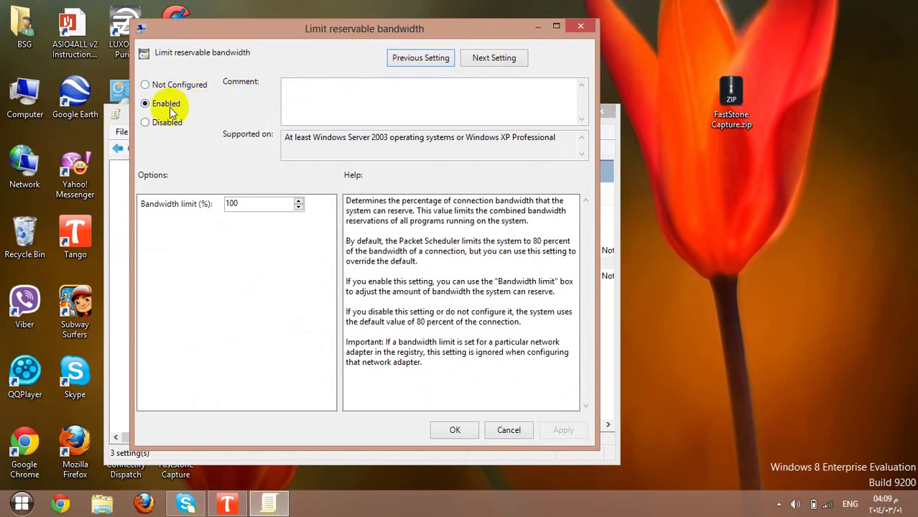
{"action": "left_click", "coordinate": [299, 204]}
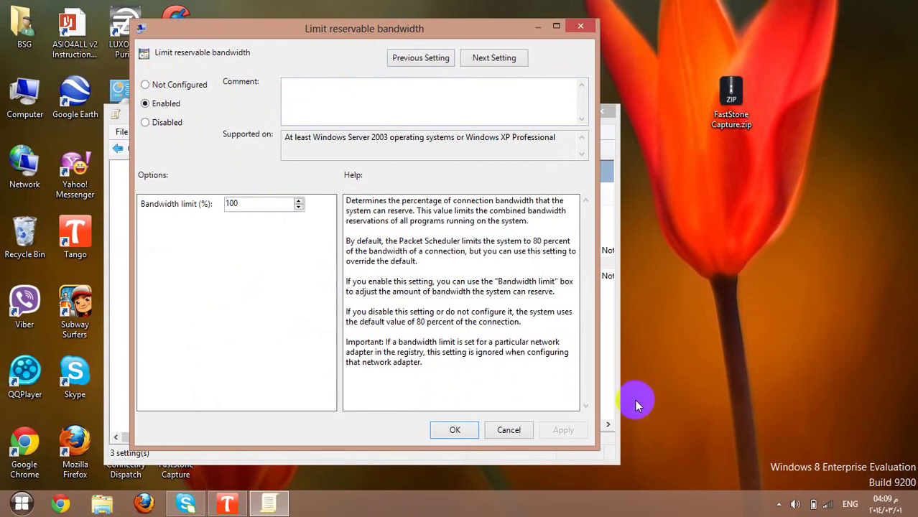
{"action": "left_click", "coordinate": [458, 432]}
{"action": "left_click", "coordinate": [607, 111]}
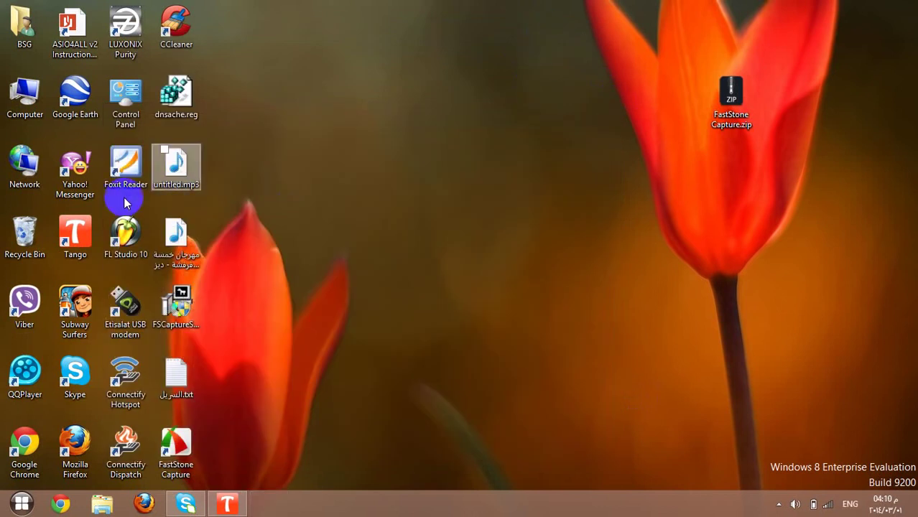
Open the adapter settings through Network and Sharing Center, starting from the desktop's Network folder and closing that folder's window
{"action": "left_click", "coordinate": [27, 178]}
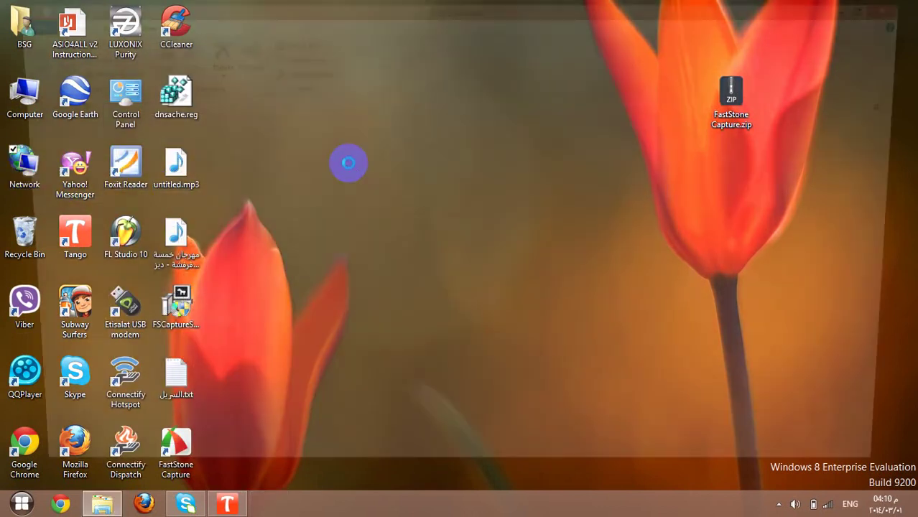
{"action": "key", "text": "Return"}
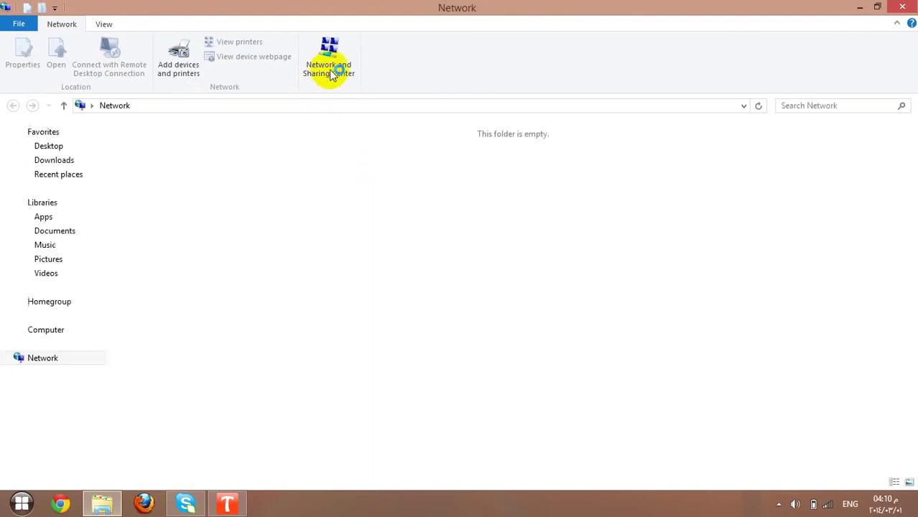
{"action": "left_click", "coordinate": [333, 75]}
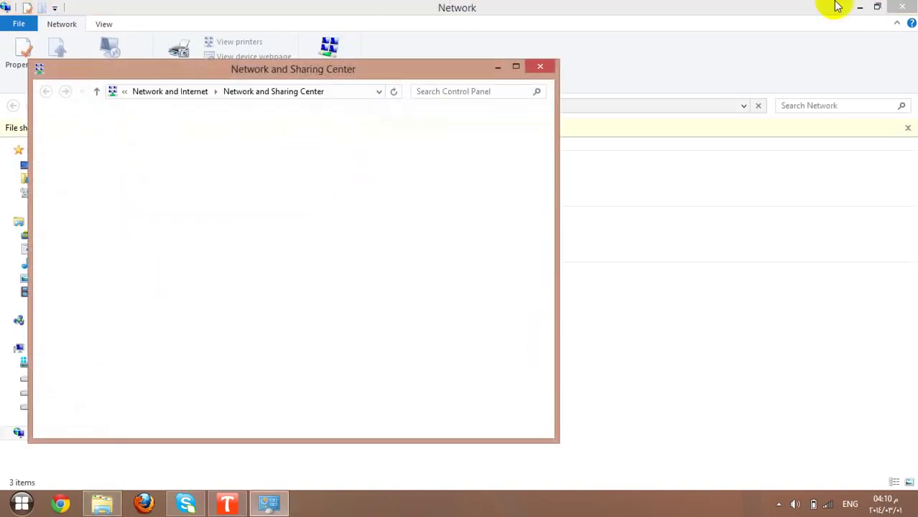
{"action": "left_click", "coordinate": [902, 6]}
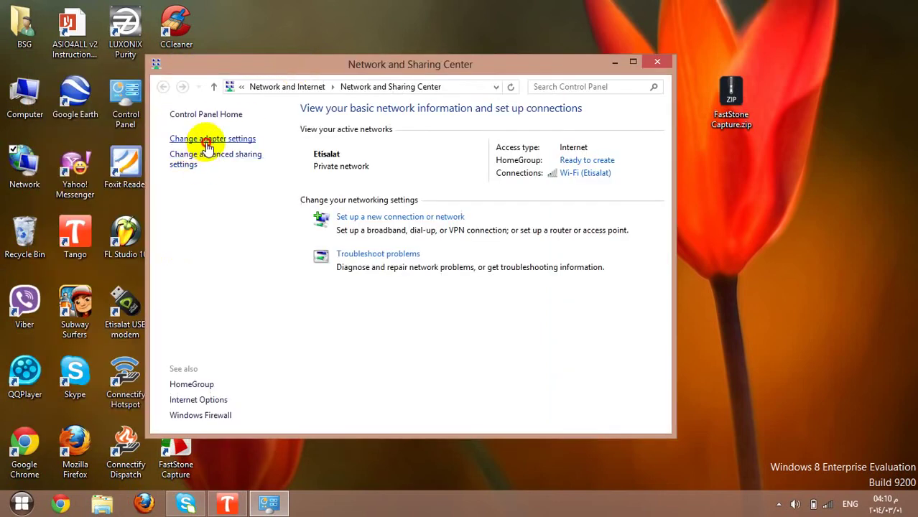
{"action": "left_click", "coordinate": [208, 143]}
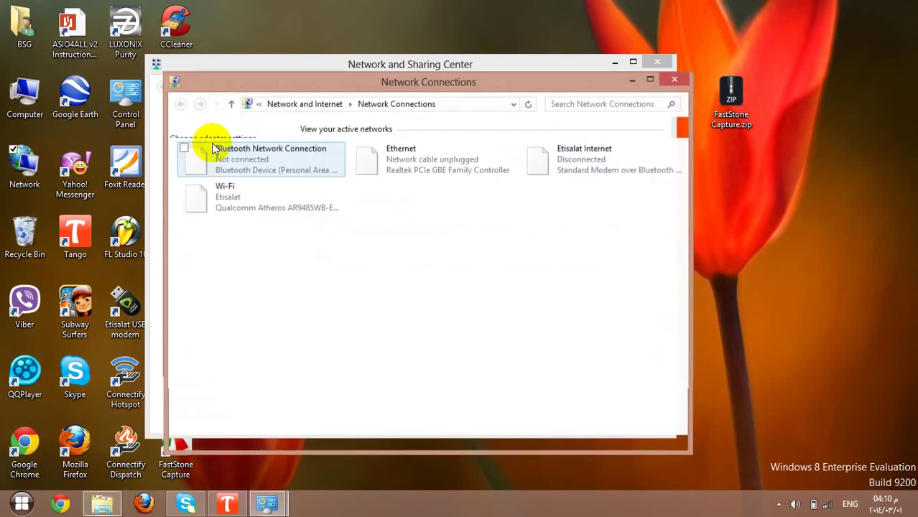
Open the properties of the Wi-Fi connection and close the Network and Sharing Center window
{"action": "left_click_drag", "start_coordinate": [267, 261], "coordinate": [206, 202]}
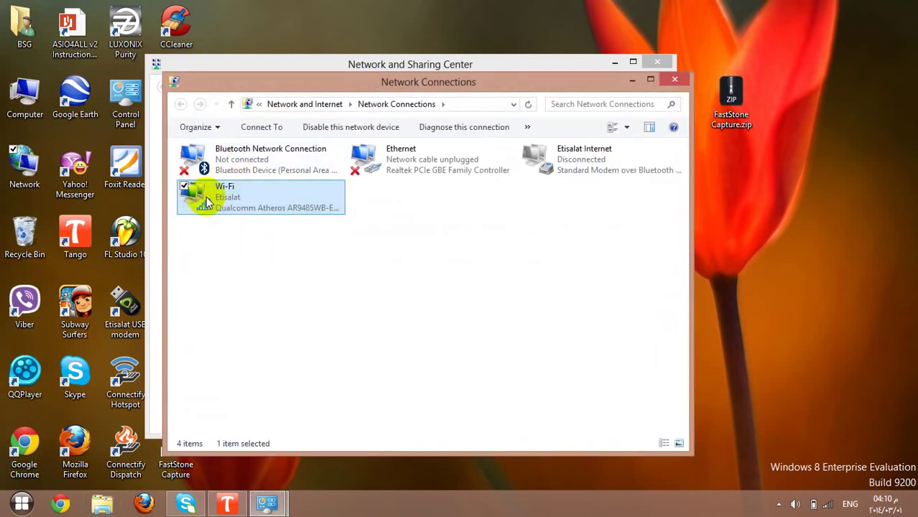
{"action": "right_click", "coordinate": [206, 202]}
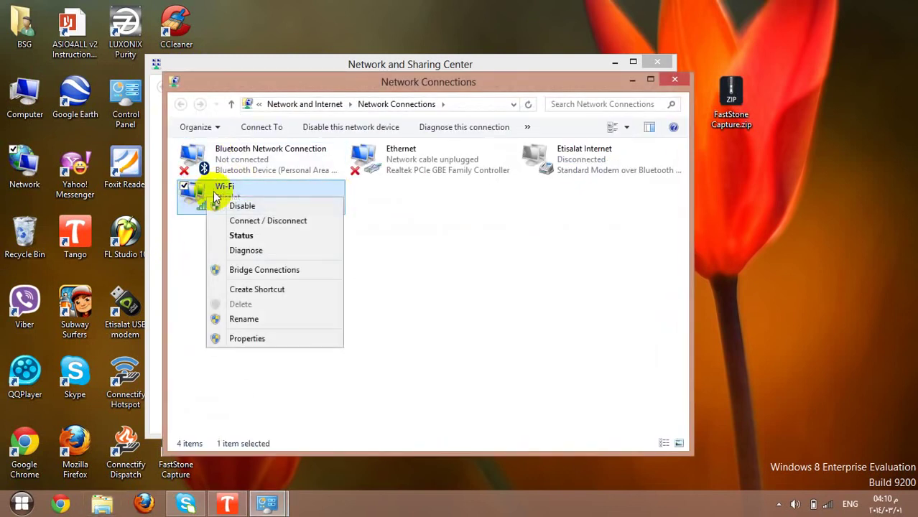
{"action": "left_click", "coordinate": [268, 339]}
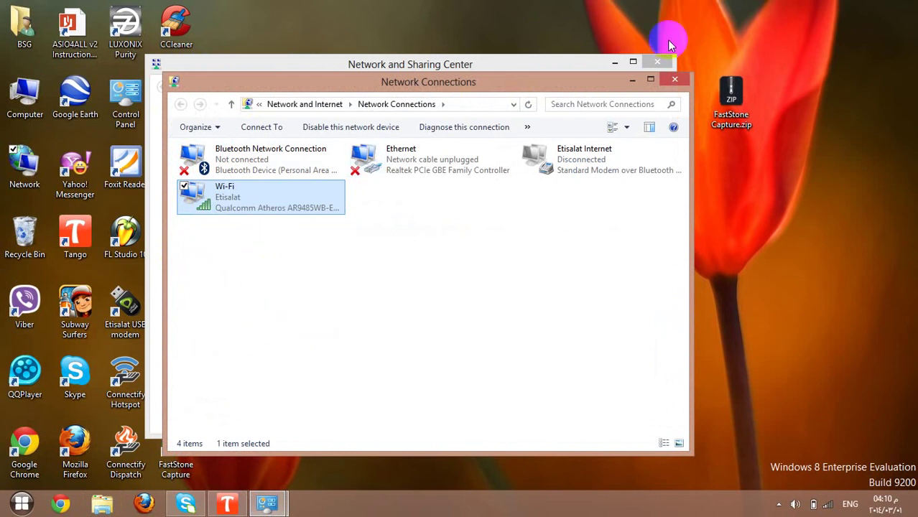
{"action": "left_click", "coordinate": [658, 62]}
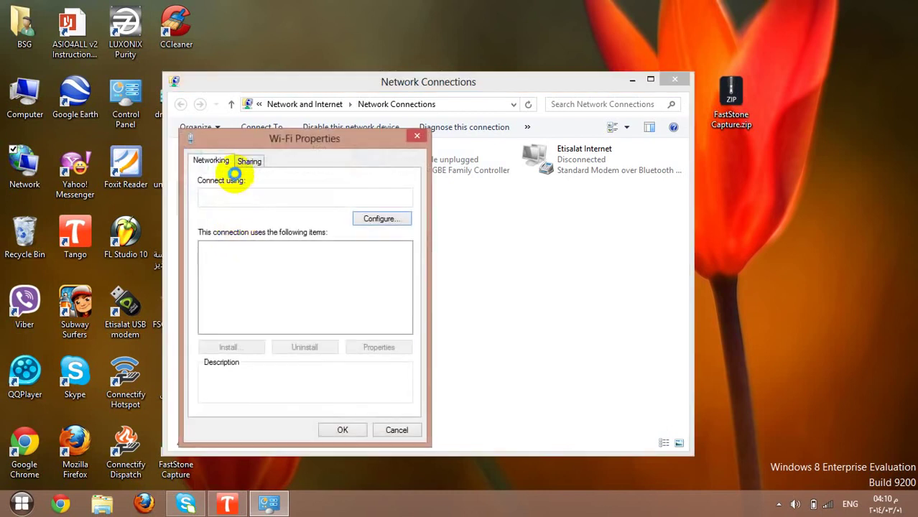
Configure the wireless adapter's advanced properties with Receive Buffers and Transmit Buffers both at 512, and accept the settings
{"action": "left_click", "coordinate": [379, 219]}
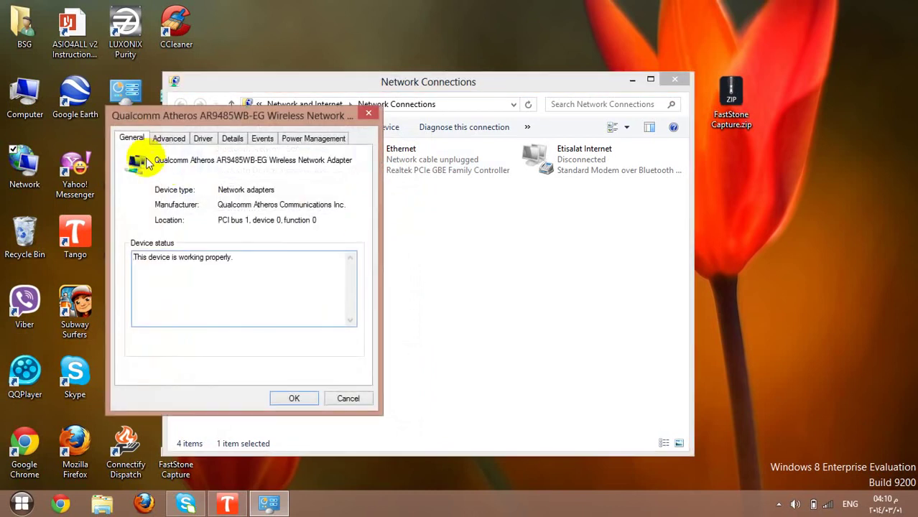
{"action": "left_click", "coordinate": [168, 139]}
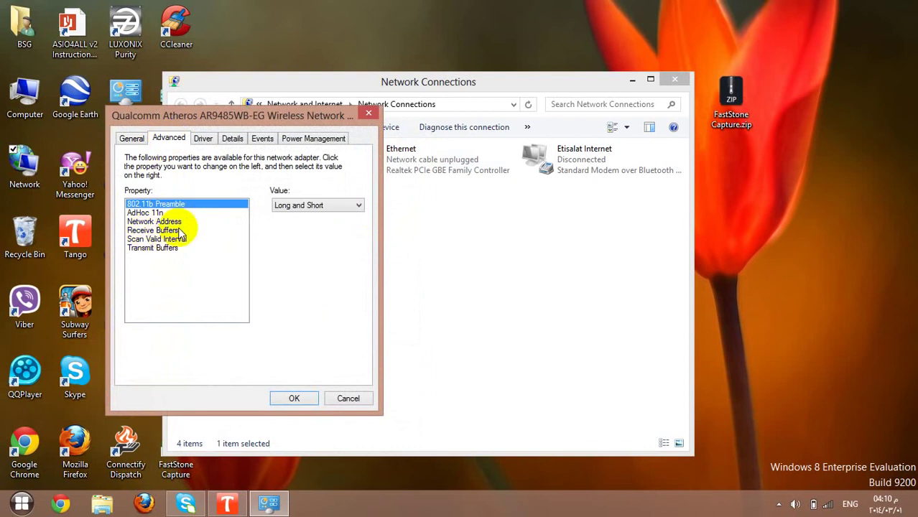
{"action": "left_click", "coordinate": [162, 230]}
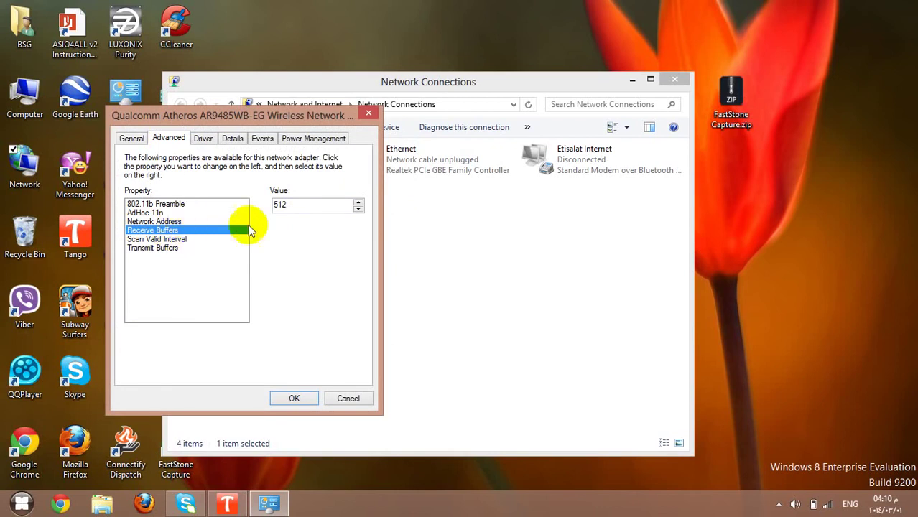
{"action": "left_click", "coordinate": [359, 204]}
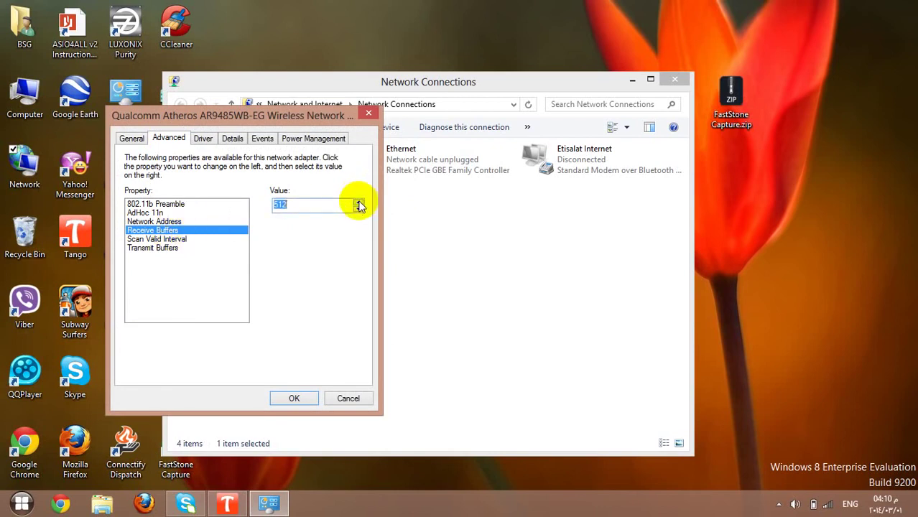
{"action": "left_click", "coordinate": [157, 249]}
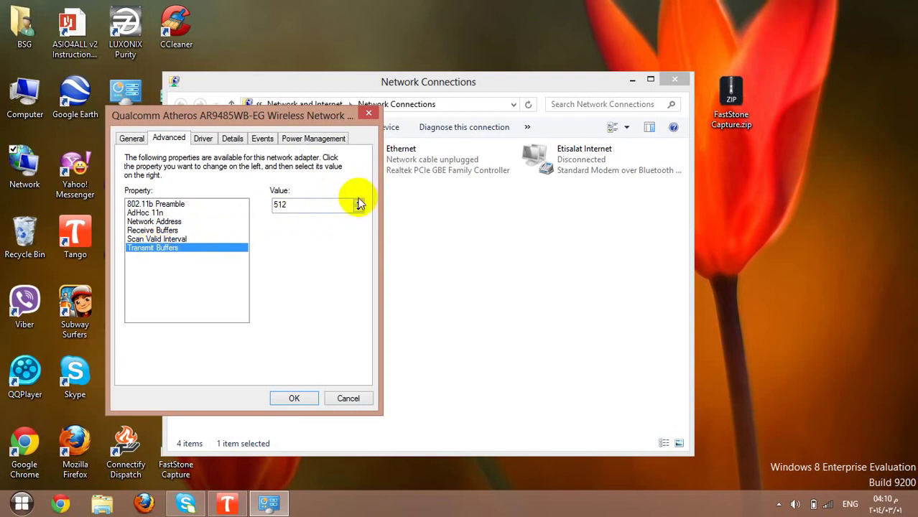
{"action": "left_click", "coordinate": [294, 399]}
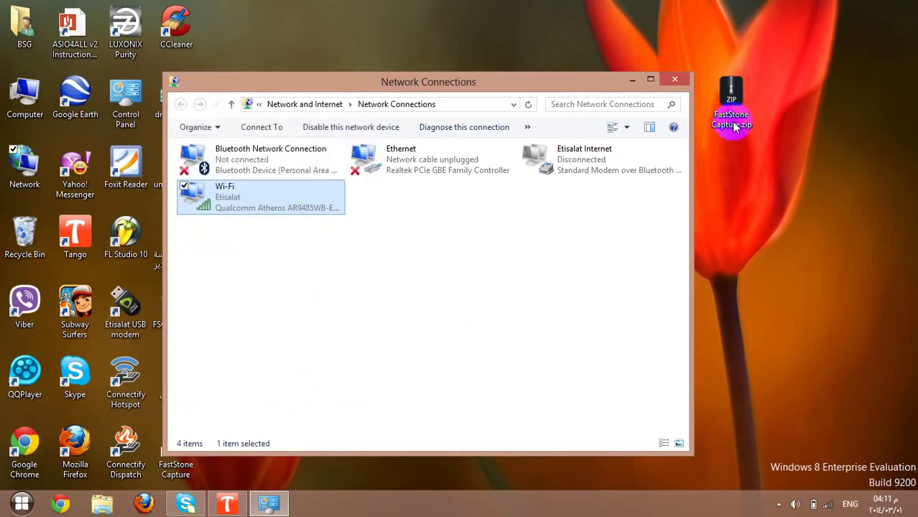
Close the Network Connections window and switch to Google Chrome
{"action": "left_click", "coordinate": [674, 79]}
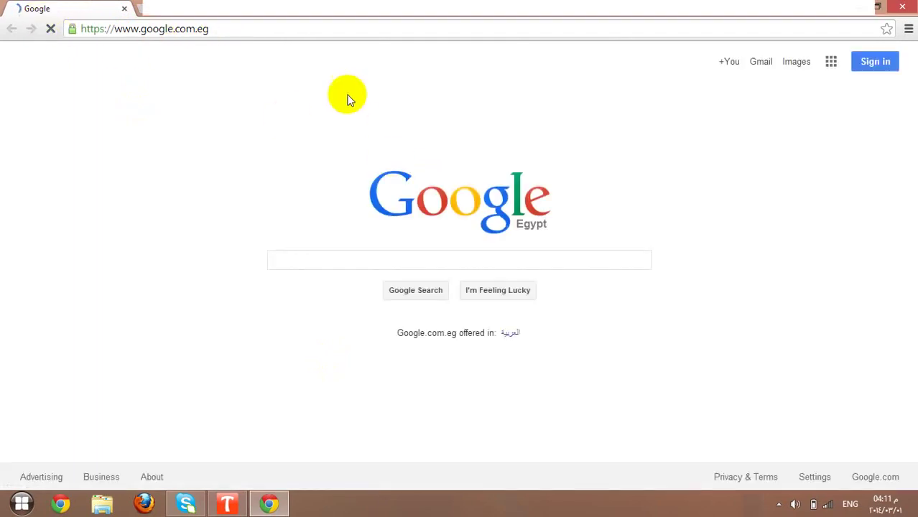
{"action": "left_click", "coordinate": [140, 10]}
{"action": "left_click", "coordinate": [28, 57]}
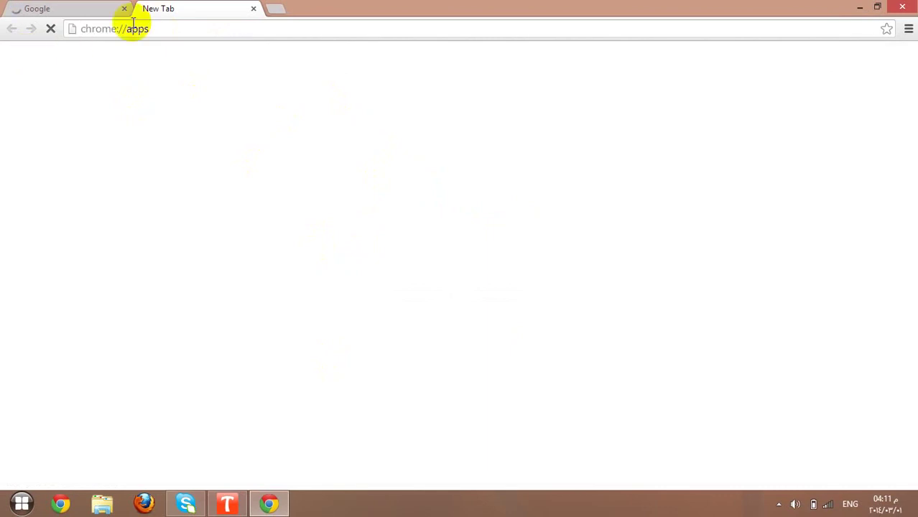
{"action": "left_click", "coordinate": [29, 8]}
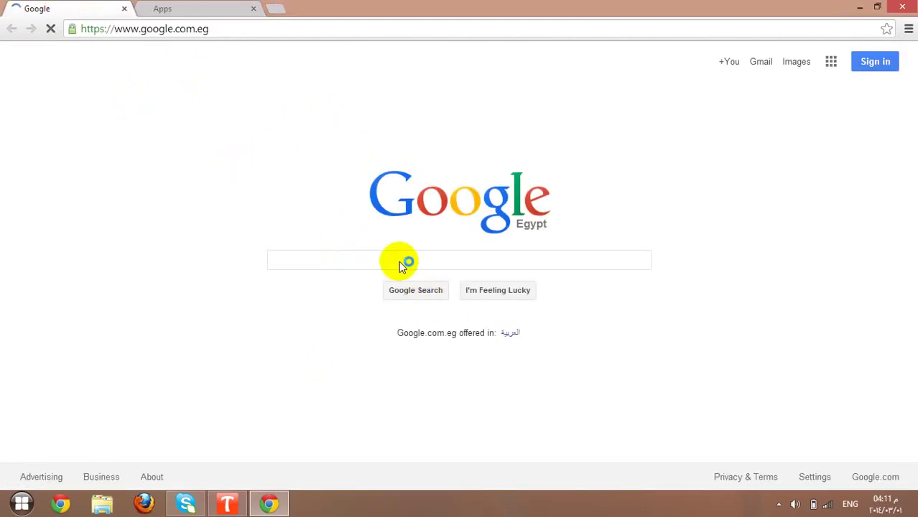
{"action": "left_click", "coordinate": [211, 8]}
{"action": "left_click", "coordinate": [82, 7]}
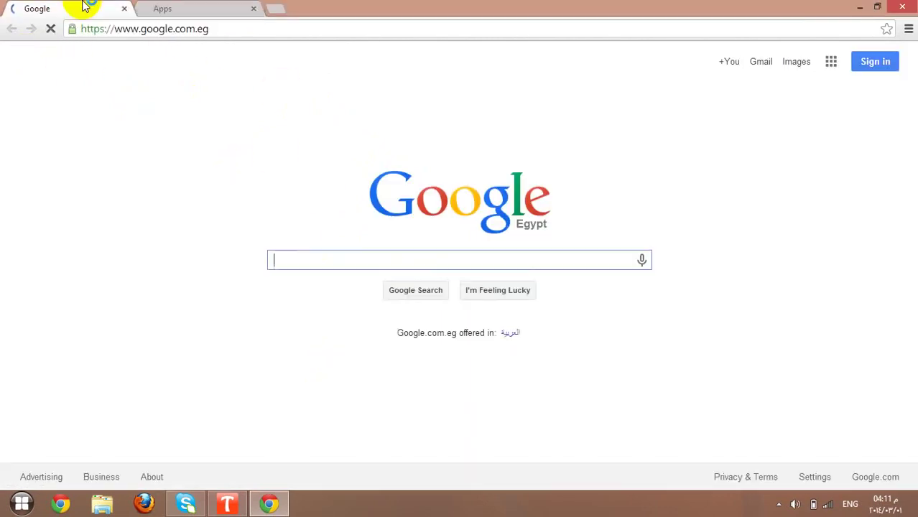
{"action": "left_click", "coordinate": [215, 7]}
{"action": "left_click", "coordinate": [252, 10]}
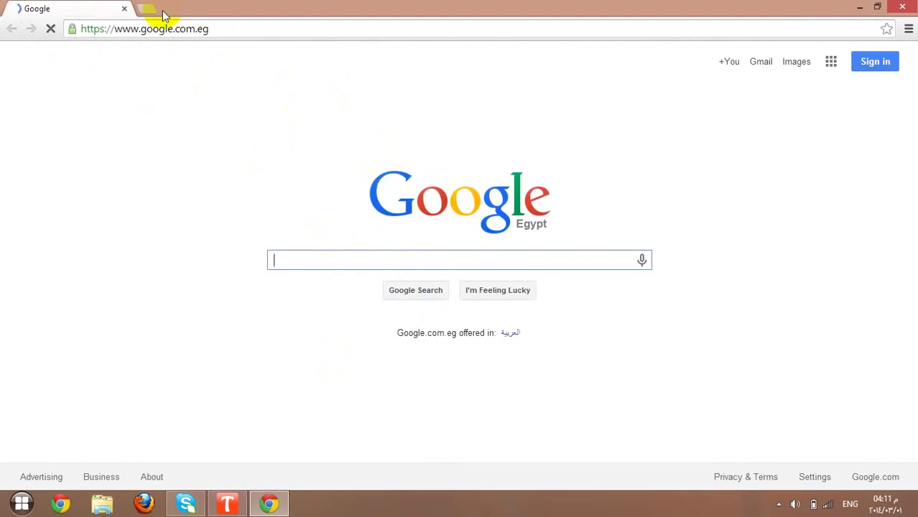
Load the browser's Apps page in a new tab, keeping the Google tab open
{"action": "left_click", "coordinate": [154, 11]}
{"action": "left_click", "coordinate": [29, 55]}
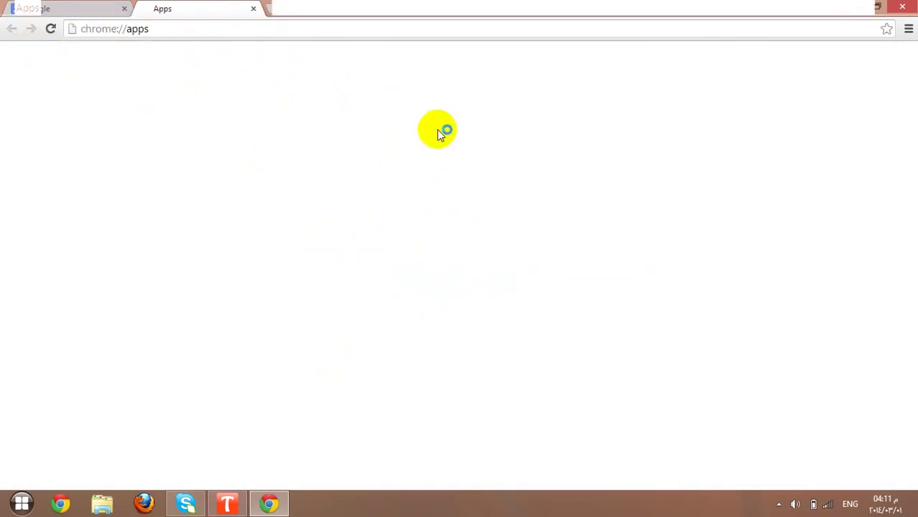
{"action": "left_click", "coordinate": [62, 8]}
{"action": "left_click", "coordinate": [151, 8]}
{"action": "left_click", "coordinate": [205, 29]}
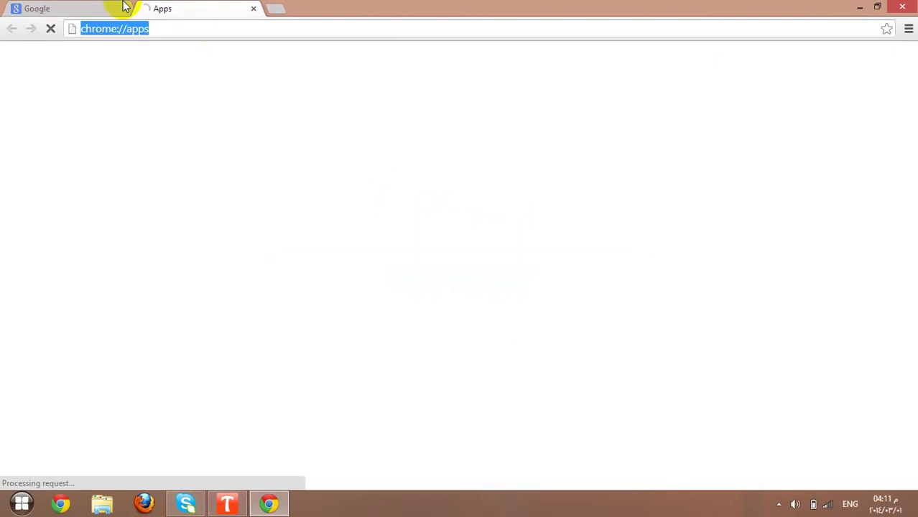
{"action": "left_click", "coordinate": [122, 7]}
{"action": "left_click", "coordinate": [164, 6]}
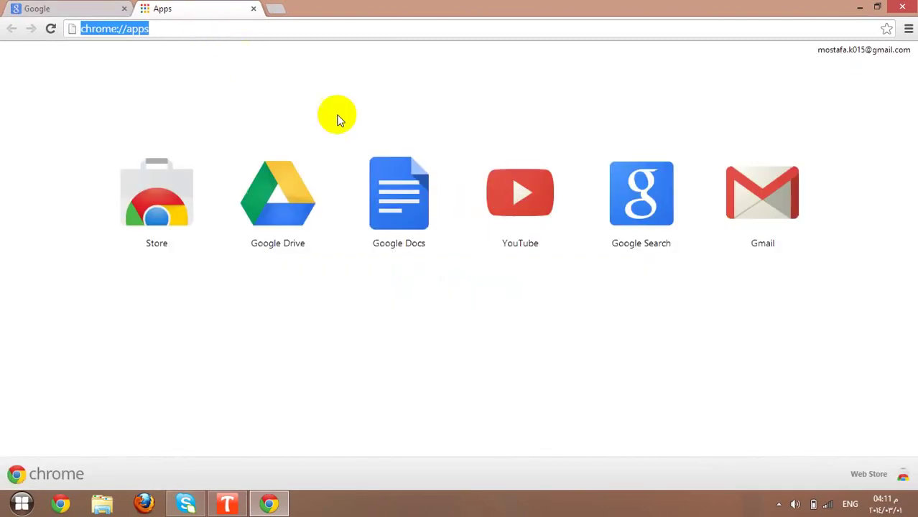
Load YouTube from the Apps page in the same tab to test the connection speed
{"action": "left_click", "coordinate": [523, 190]}
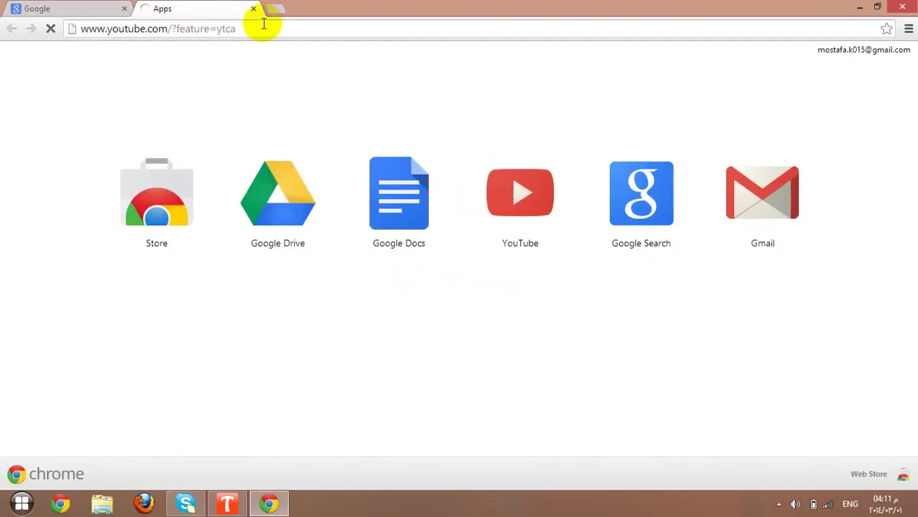
{"action": "left_click", "coordinate": [117, 7]}
{"action": "left_click", "coordinate": [154, 7]}
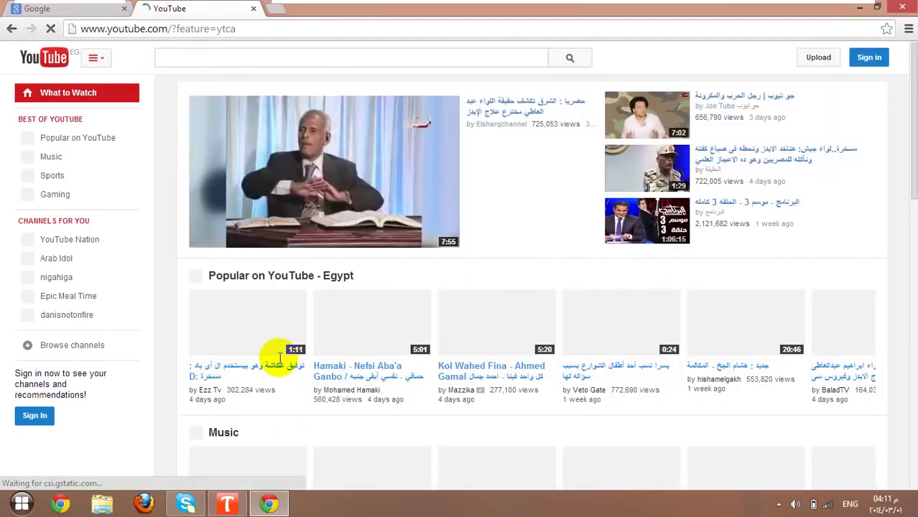
Load the bookmarked Facebook page in a third tab, and minimize the browser window to show the desktop
{"action": "left_click", "coordinate": [273, 13]}
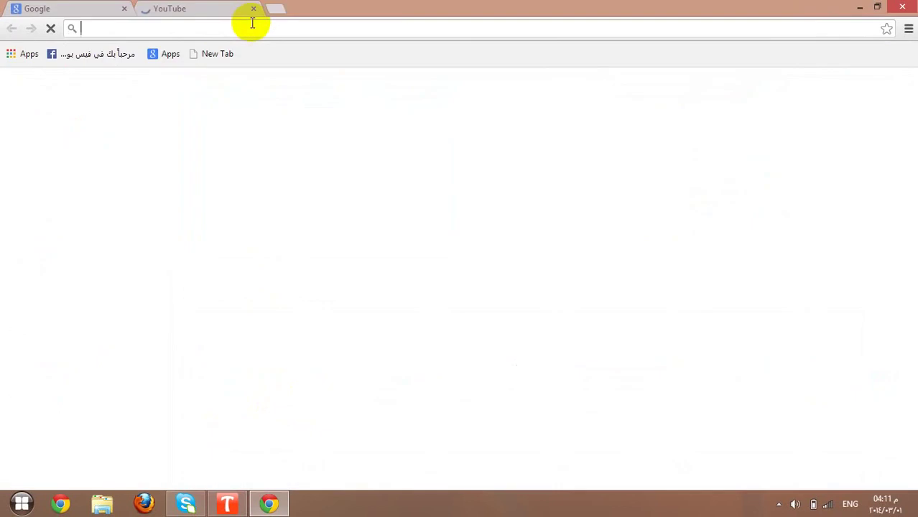
{"action": "left_click", "coordinate": [72, 55]}
{"action": "left_click", "coordinate": [231, 8]}
{"action": "left_click", "coordinate": [298, 16]}
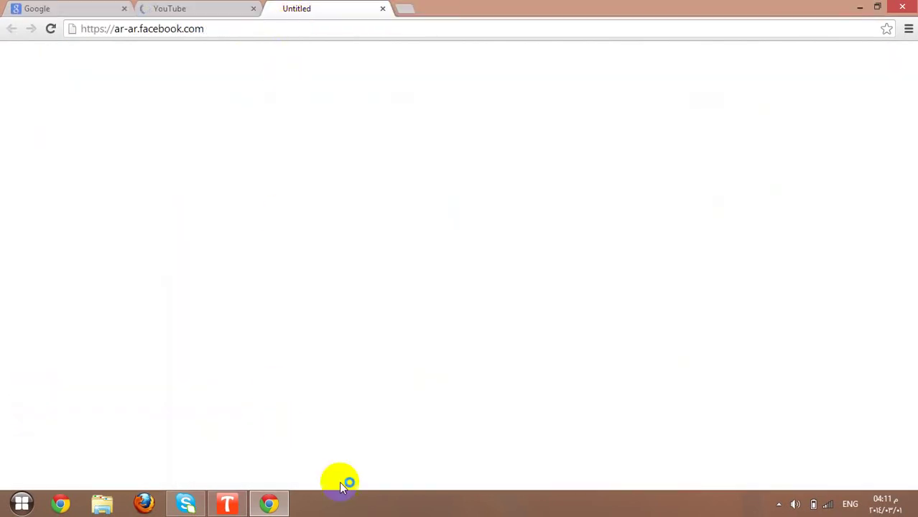
{"action": "left_click", "coordinate": [861, 7]}
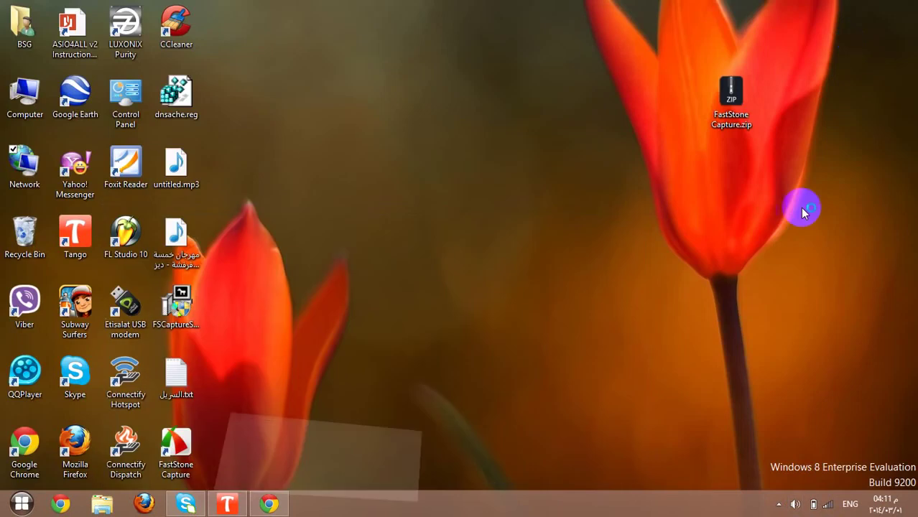